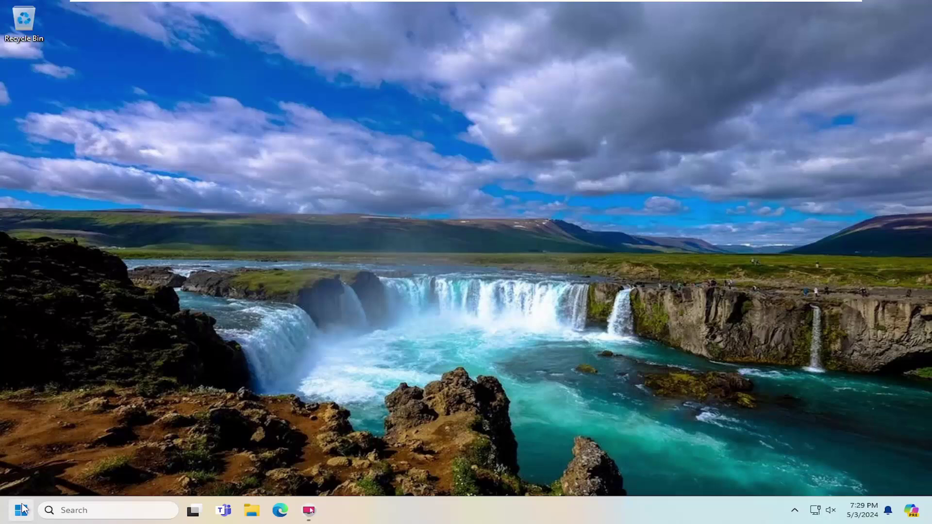
# Step: Open Control Panel from search and keep its Large icons view
pyautogui.click(22, 510)
pyautogui.write('control panel')
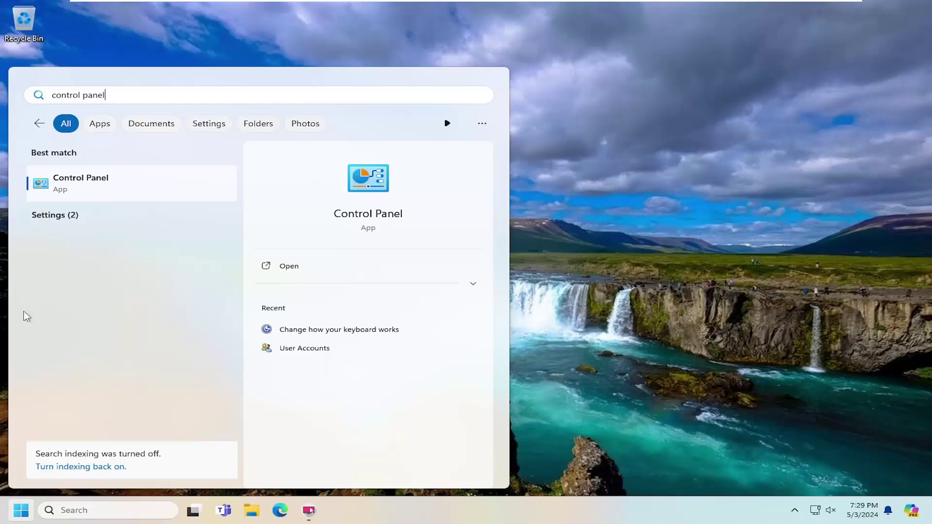
pyautogui.click(95, 187)
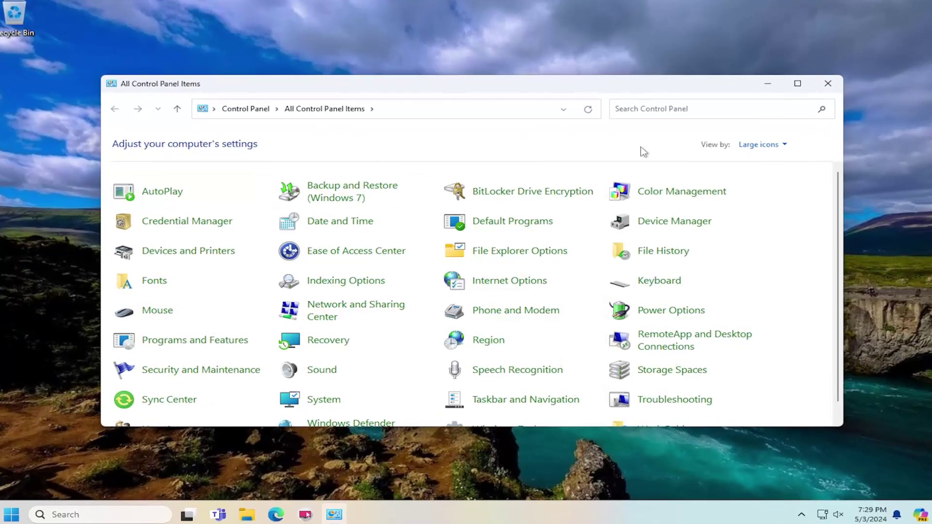
pyautogui.click(774, 135)
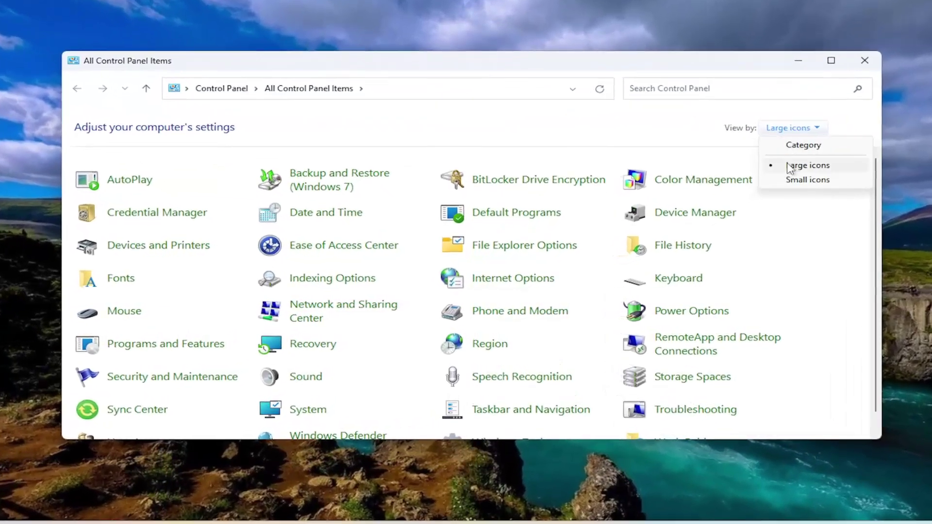
pyautogui.click(779, 170)
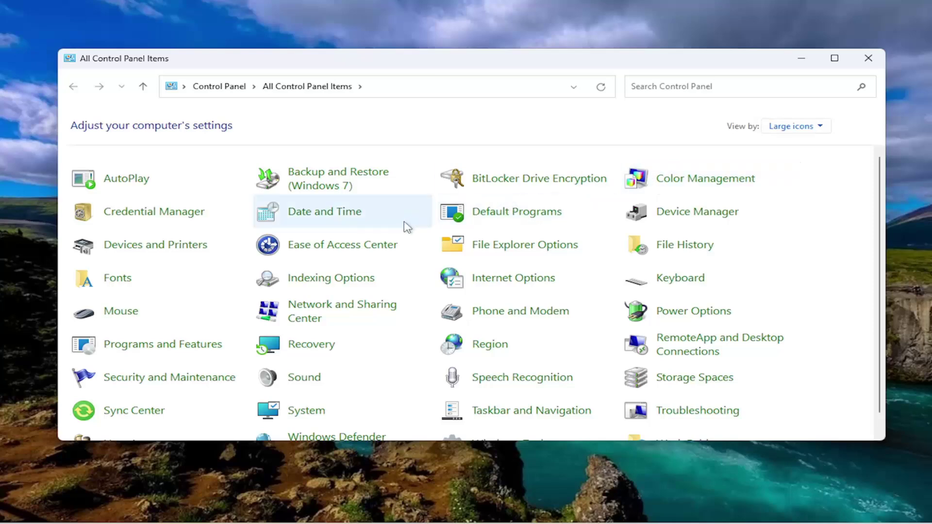
# Step: Repair Windows PC Health Check in Programs and Features
pyautogui.click(167, 350)
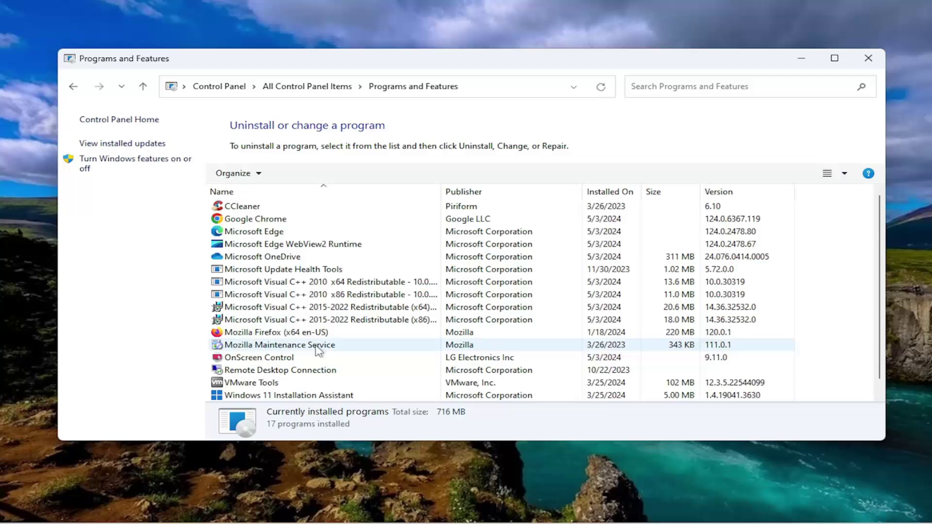
pyautogui.scroll(-1, 320, 352)
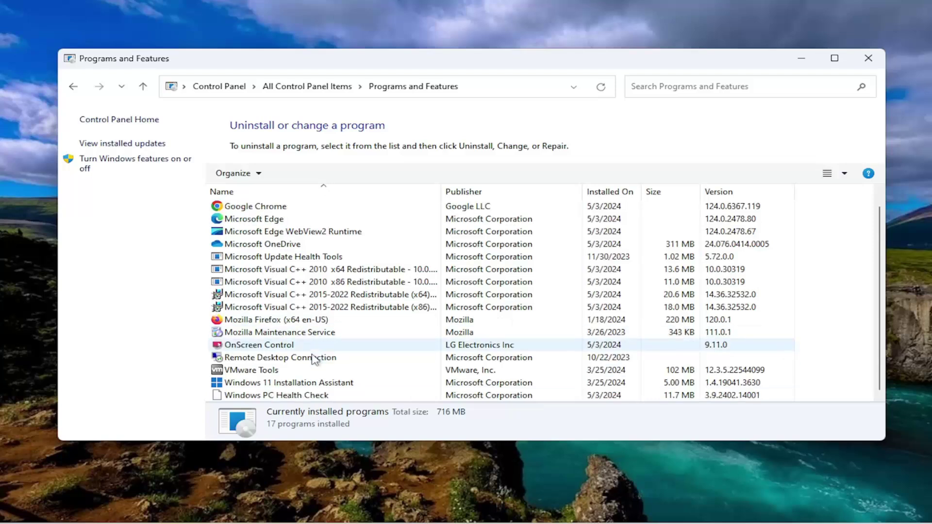
pyautogui.click(253, 398)
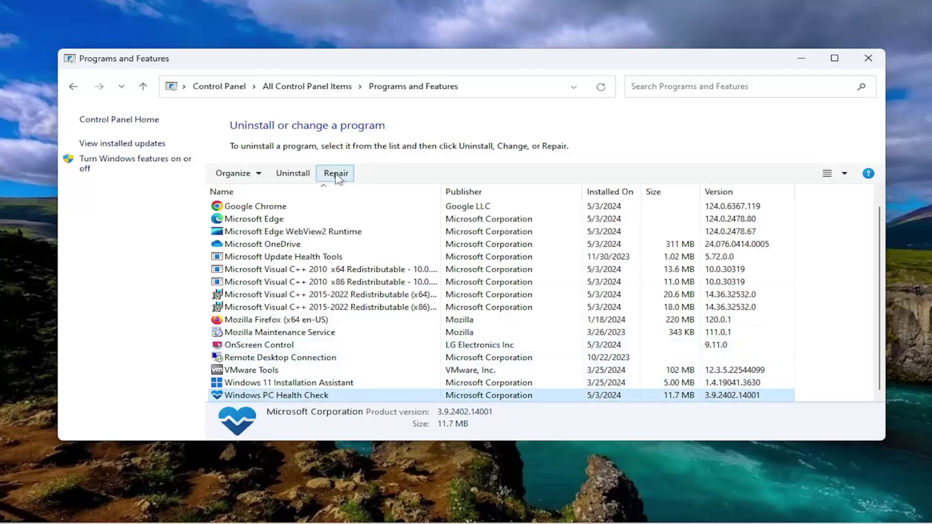
pyautogui.click(336, 173)
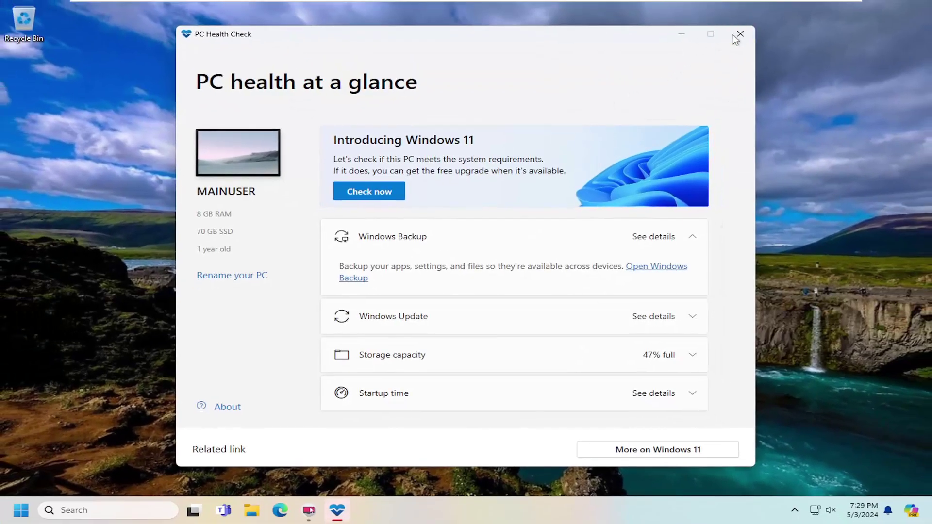
# Step: Close PC Health Check and run 'sfc /scannow' in an administrator Command Prompt
pyautogui.click(739, 34)
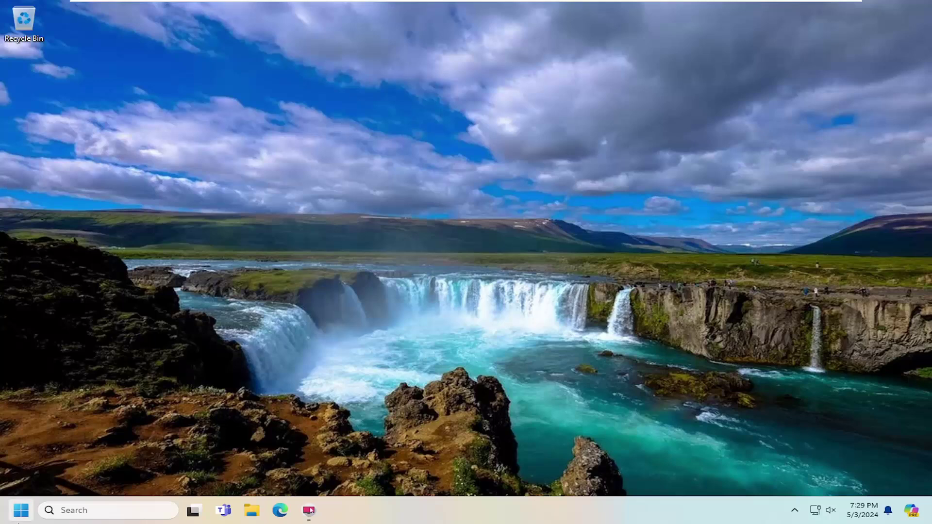
pyautogui.click(21, 511)
pyautogui.write('cmd')
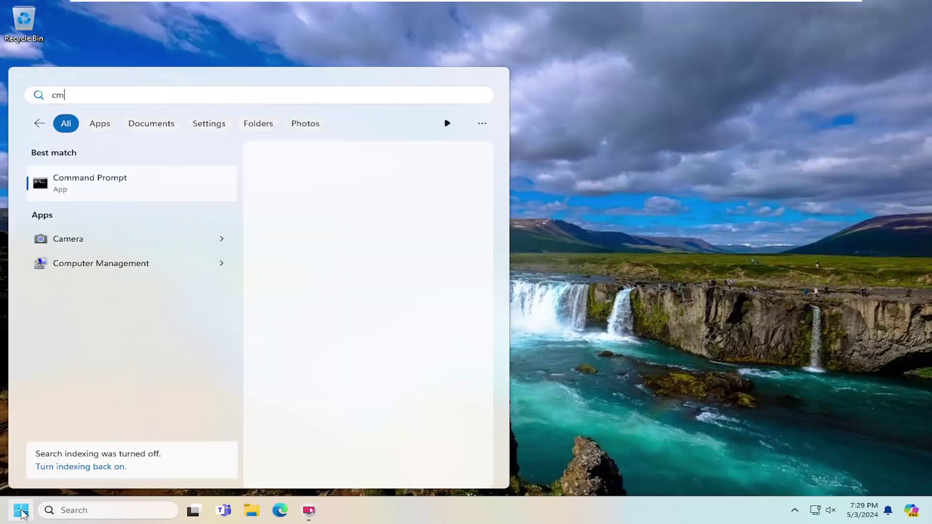
pyautogui.rightClick(107, 187)
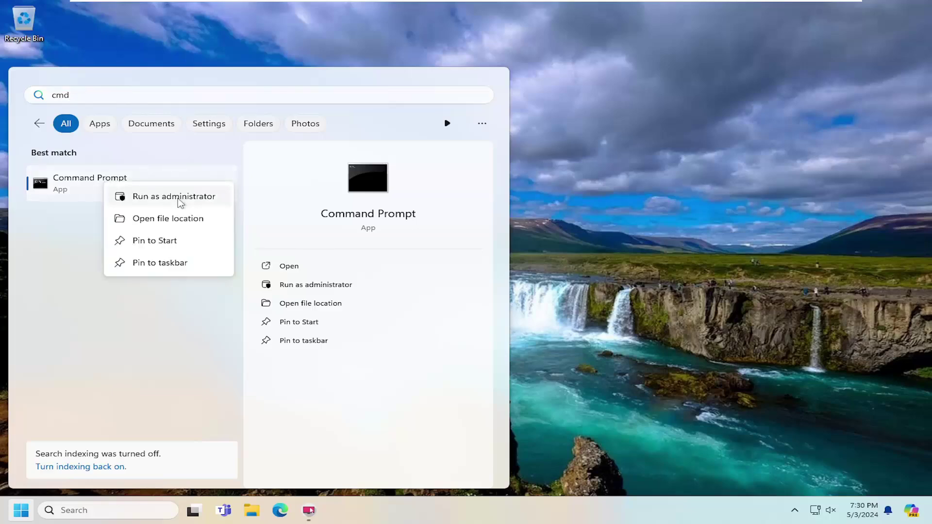
pyautogui.click(178, 199)
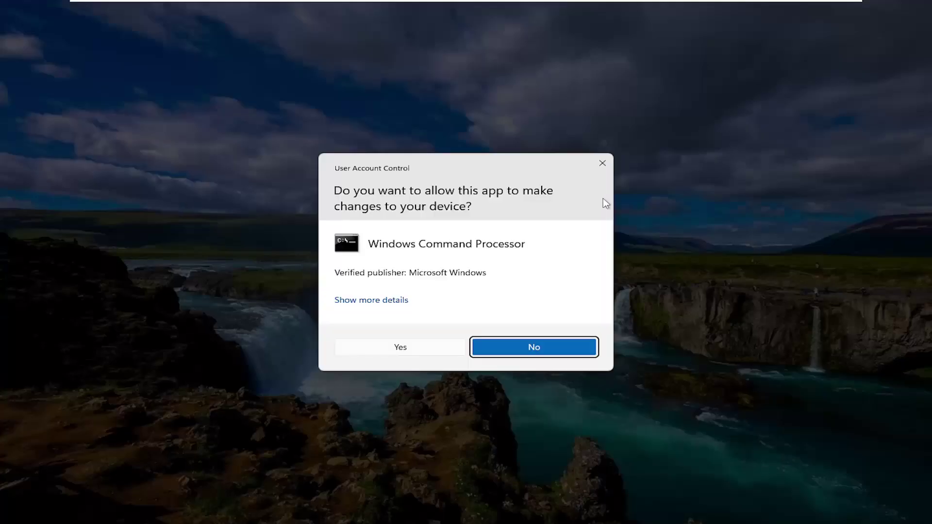
pyautogui.click(388, 346)
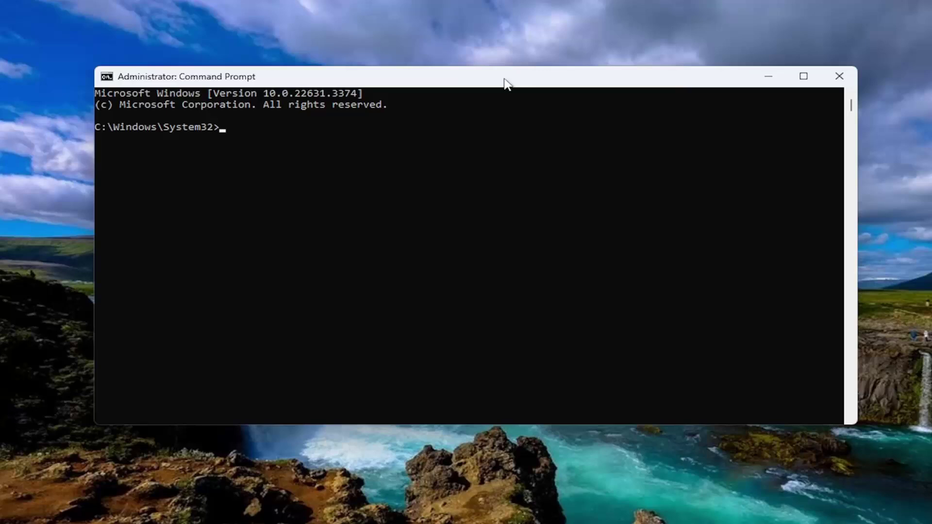
pyautogui.write('sfc')
pyautogui.write(' /scanno')
pyautogui.write('w')
pyautogui.press('Return')
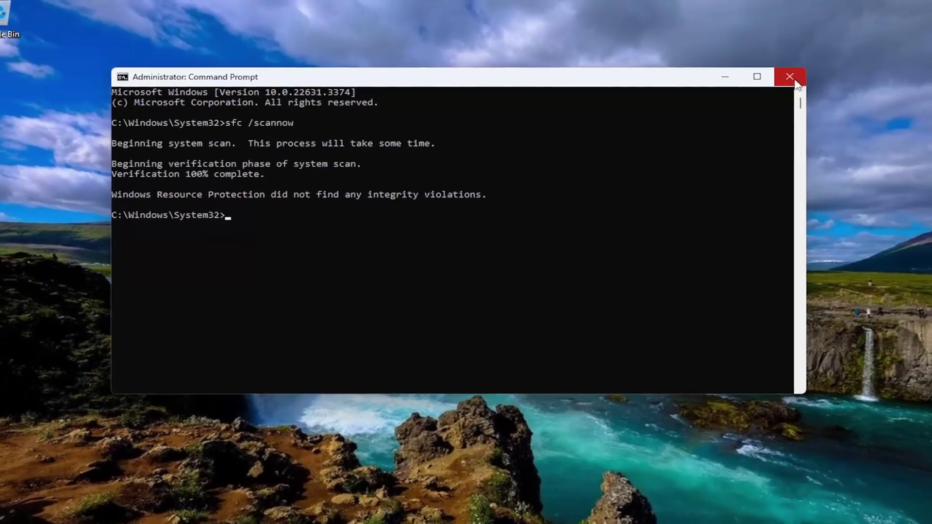
# Step: Close the finished Command Prompt and open the Start button's right-click shut-down menu
pyautogui.click(838, 76)
pyautogui.rightClick(21, 510)
pyautogui.moveTo(63, 459)
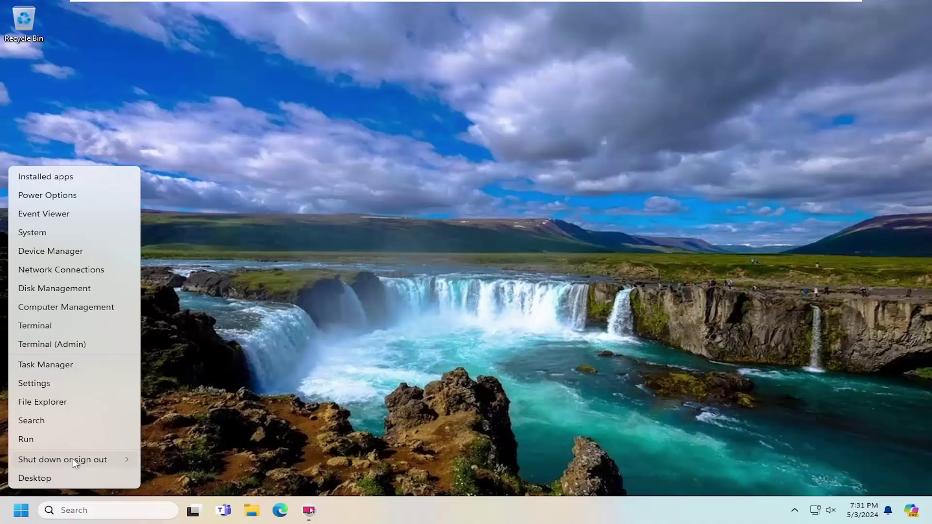